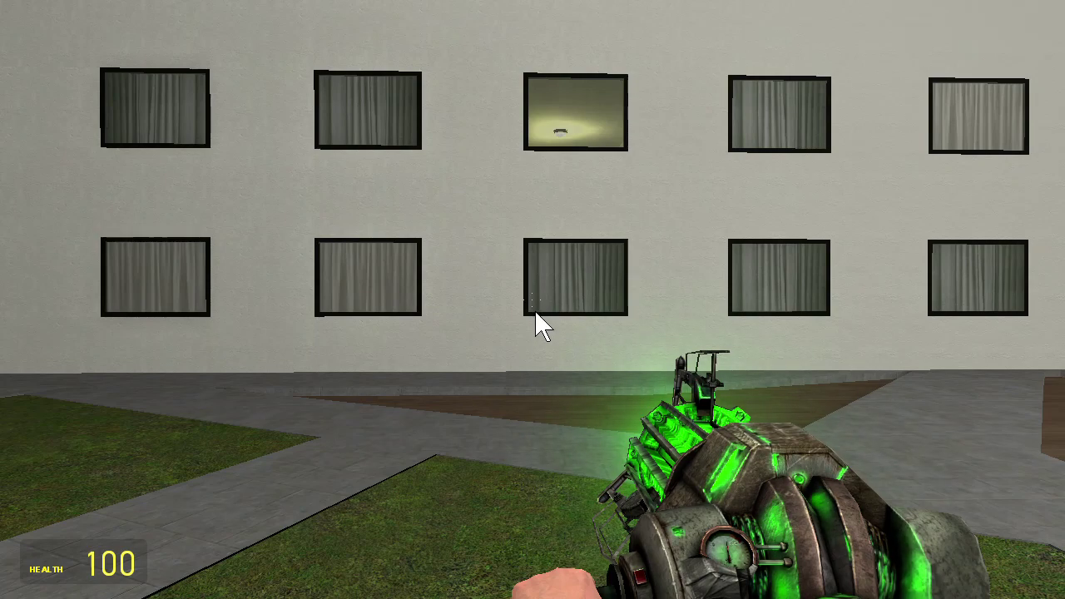
Walk from the hotel facade through the ground floor into the windowed atrium courtyard
click(997, 248)
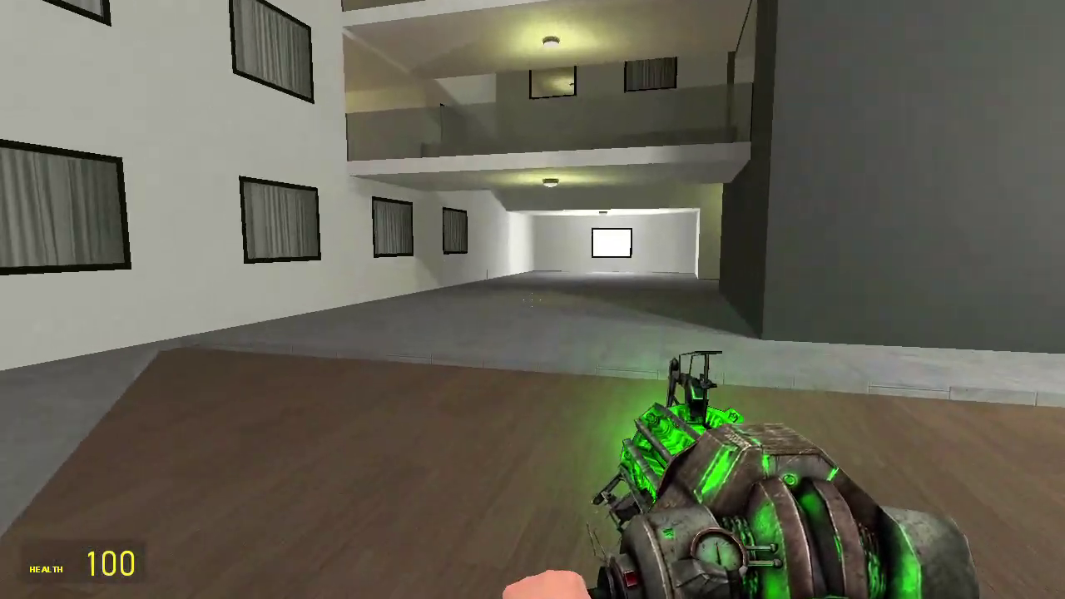
key(w)
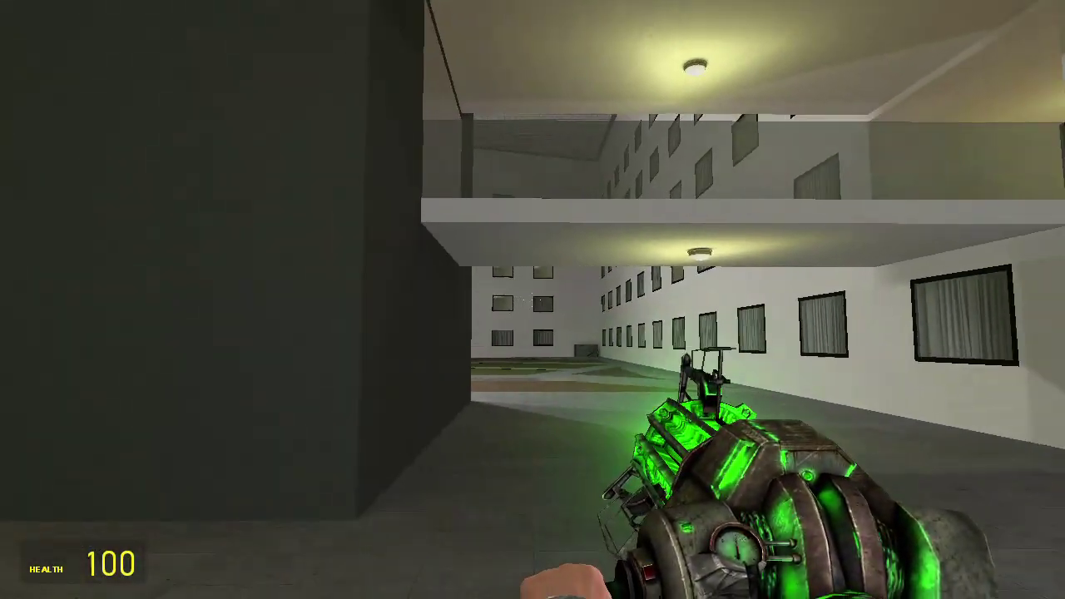
key(w)
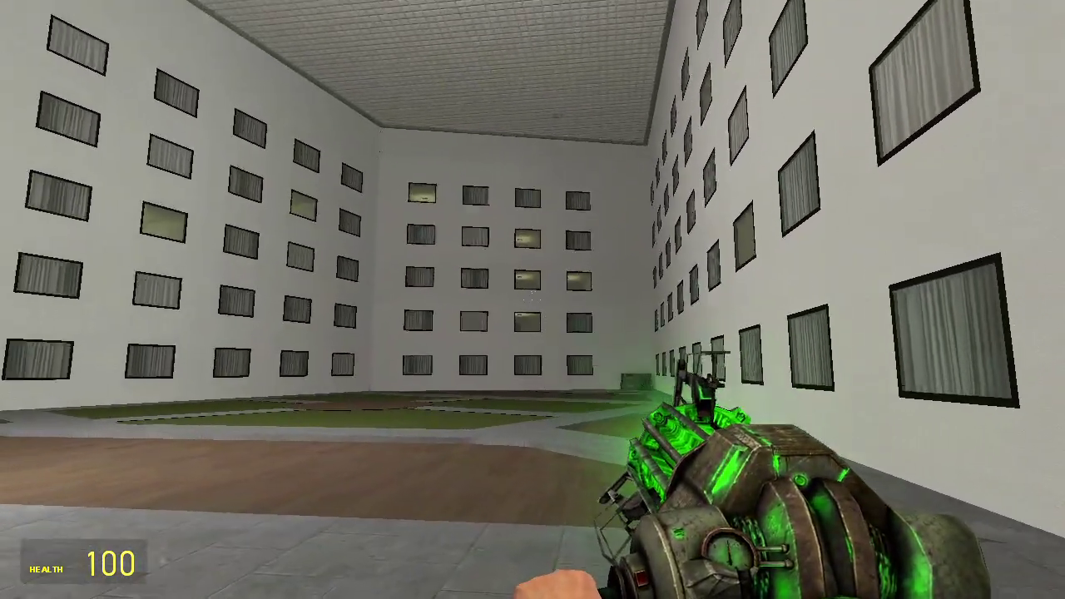
key(q)
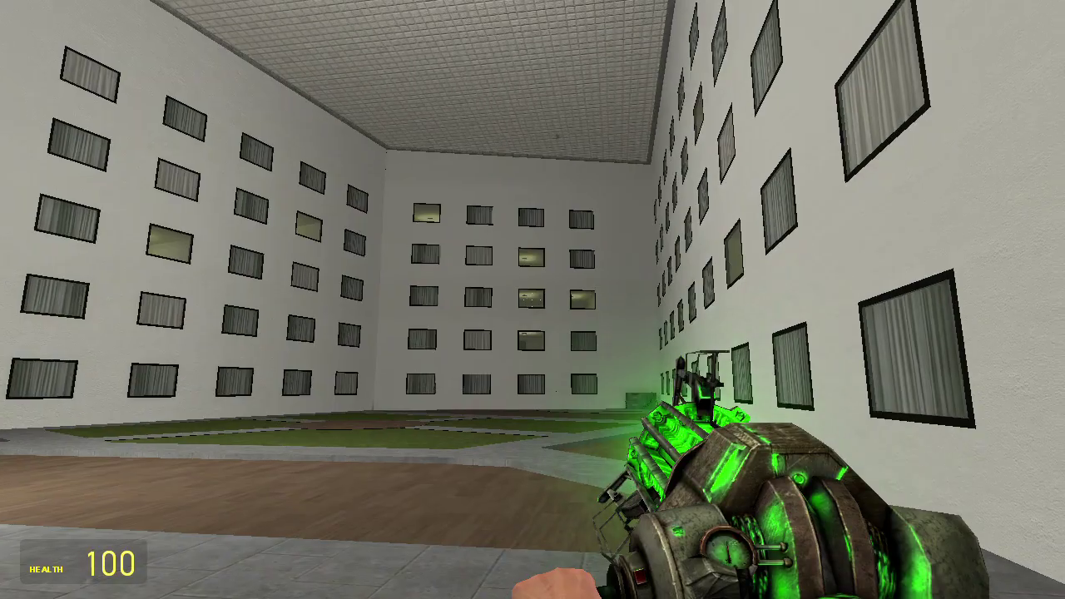
key(w)
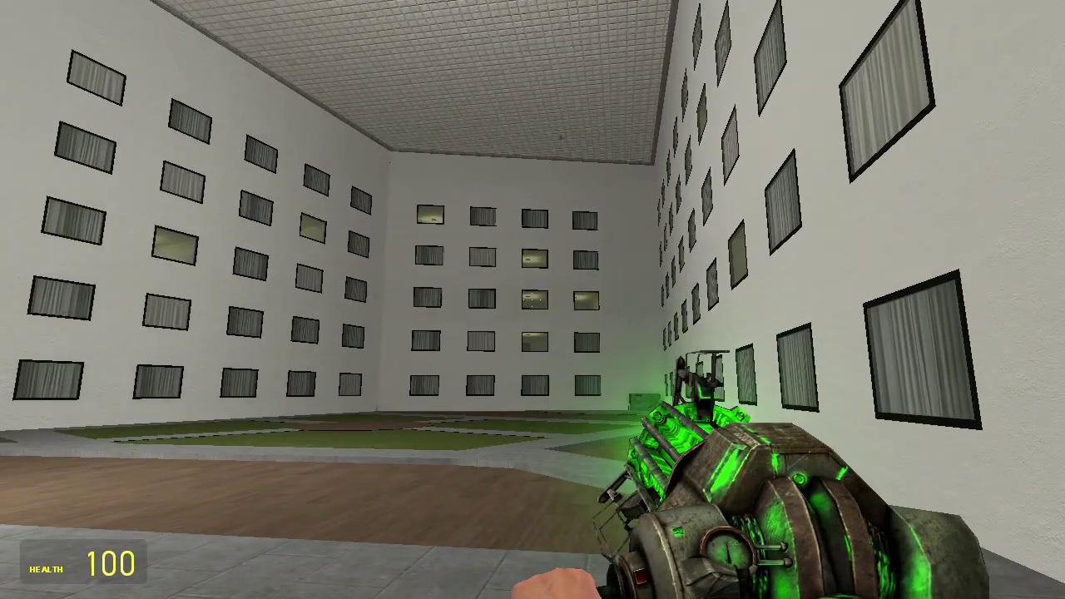
scroll(533, 300, down, 1)
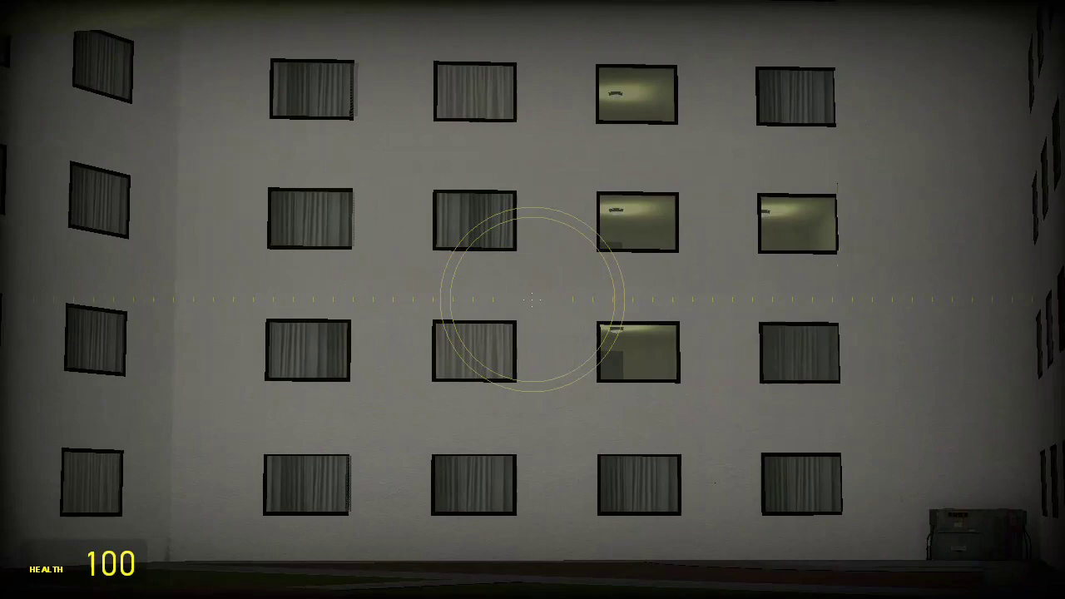
scroll(532, 299, up, 1)
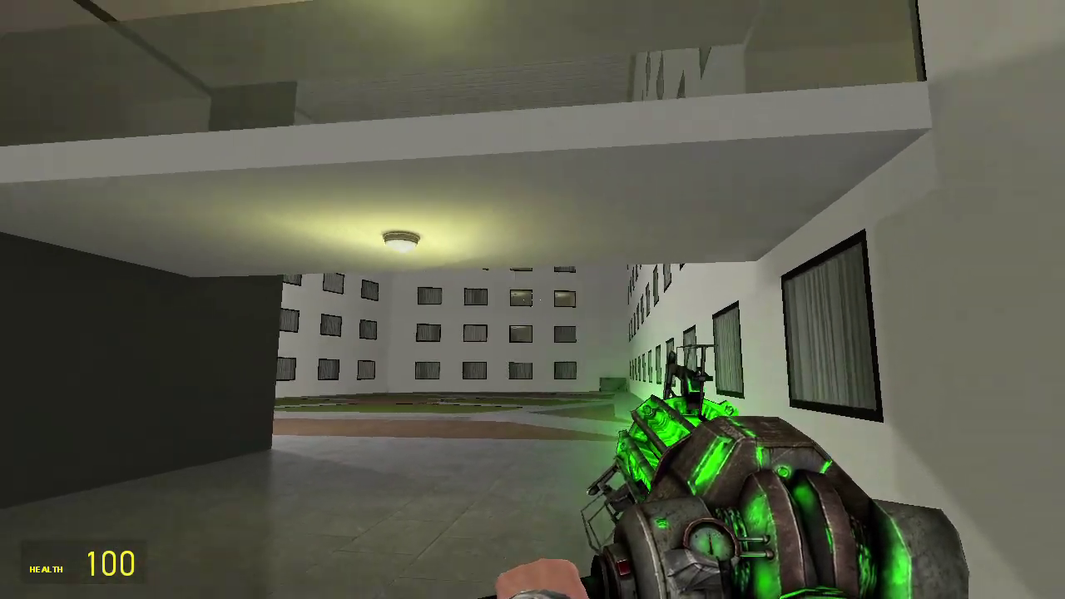
Fly up past the upper floors and scan the atrium windows, zooming on two figures
key(w)
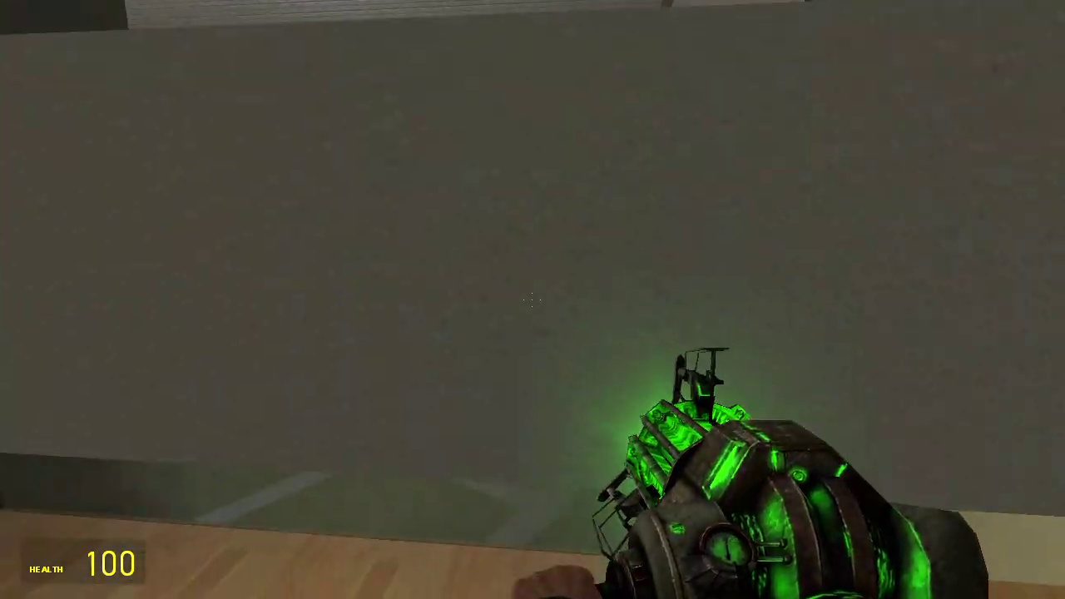
key(w)
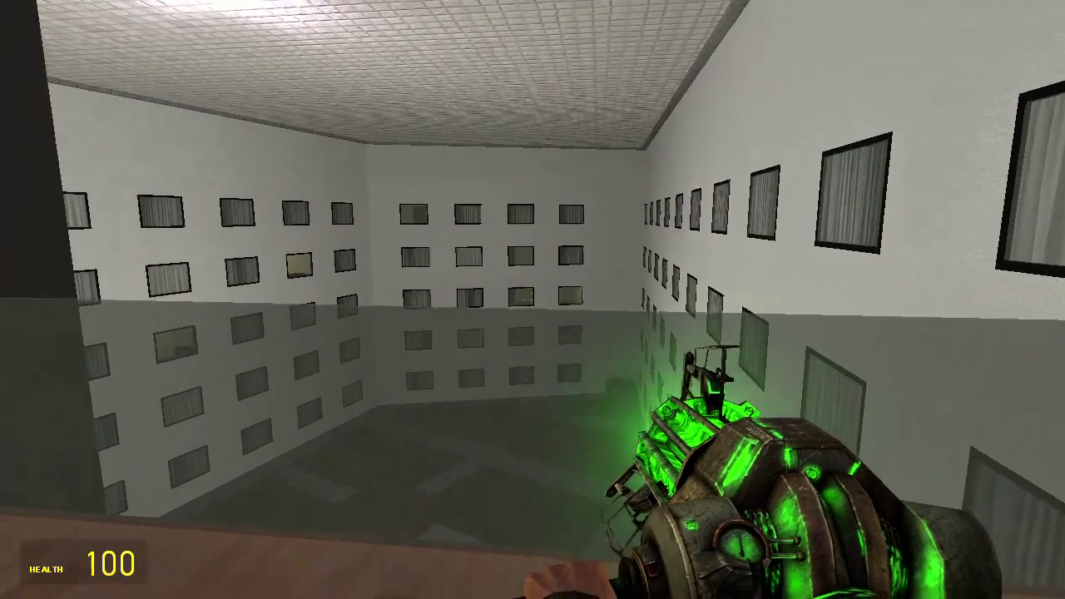
key(w)
scroll(532, 300, down, 1)
key(w)
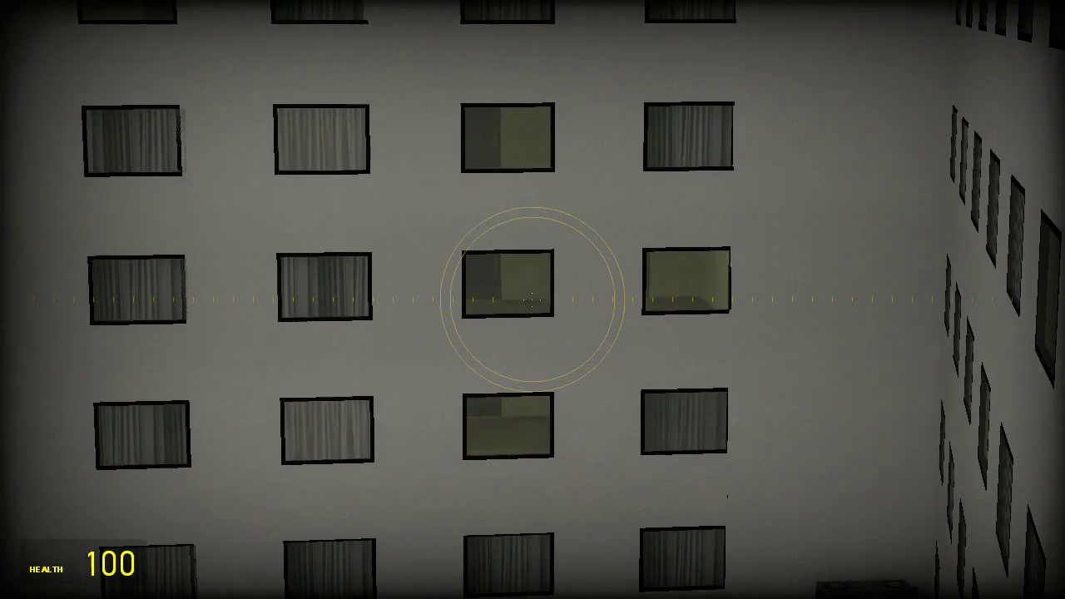
scroll(532, 300, up, 1)
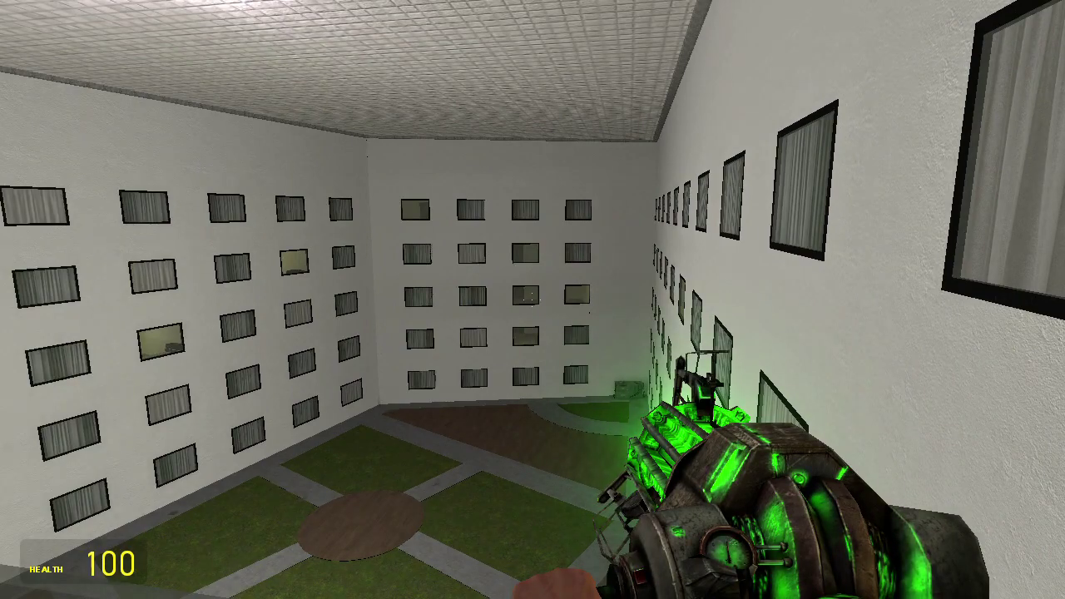
key(w)
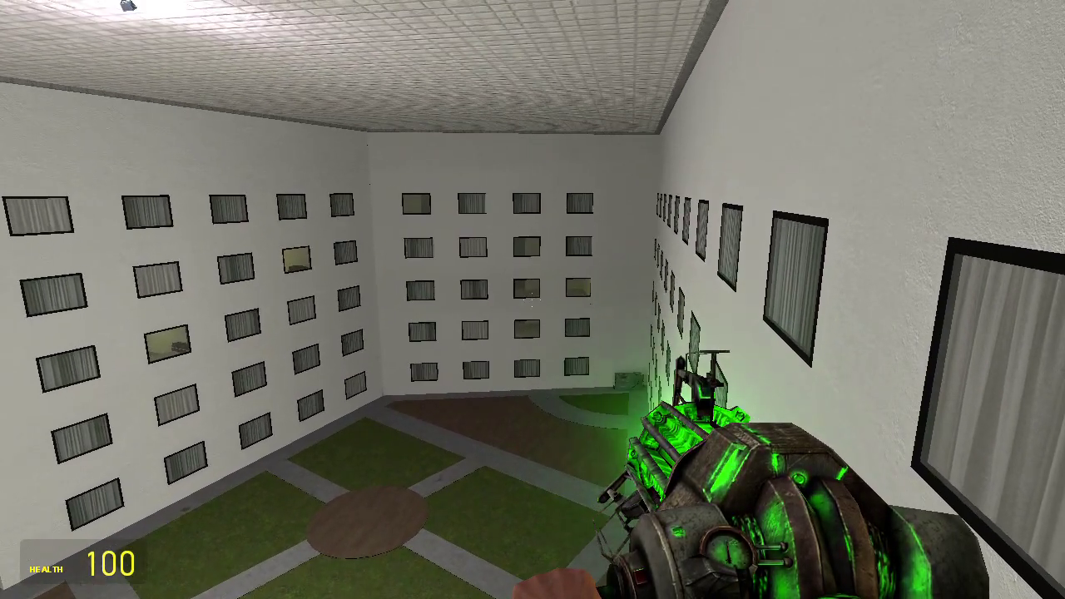
Fly across the atrium and through a room window into the lit bedroom
key(a)
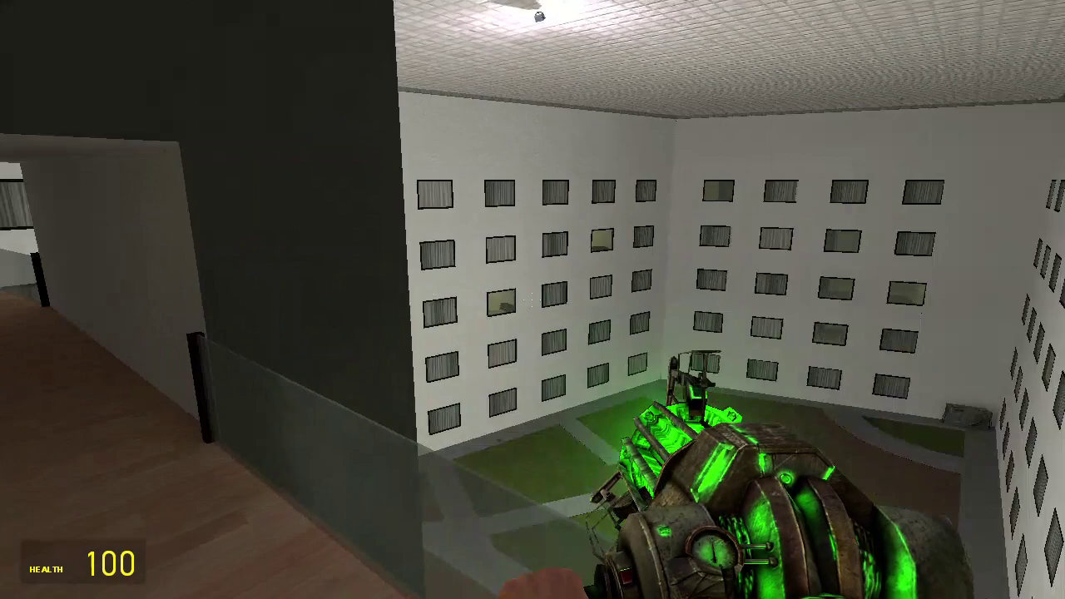
key(w)
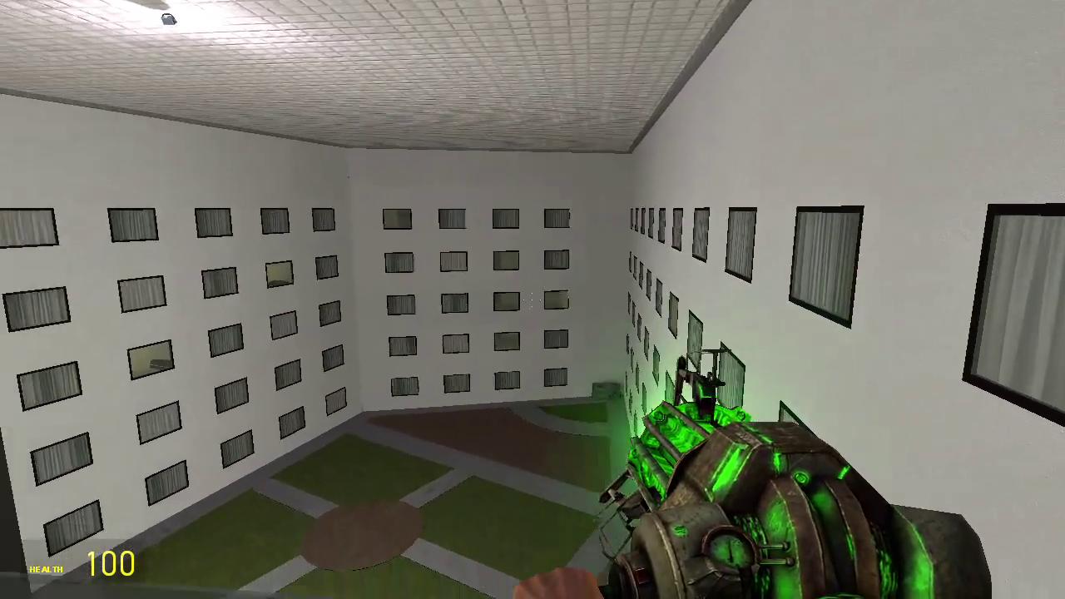
key(w)
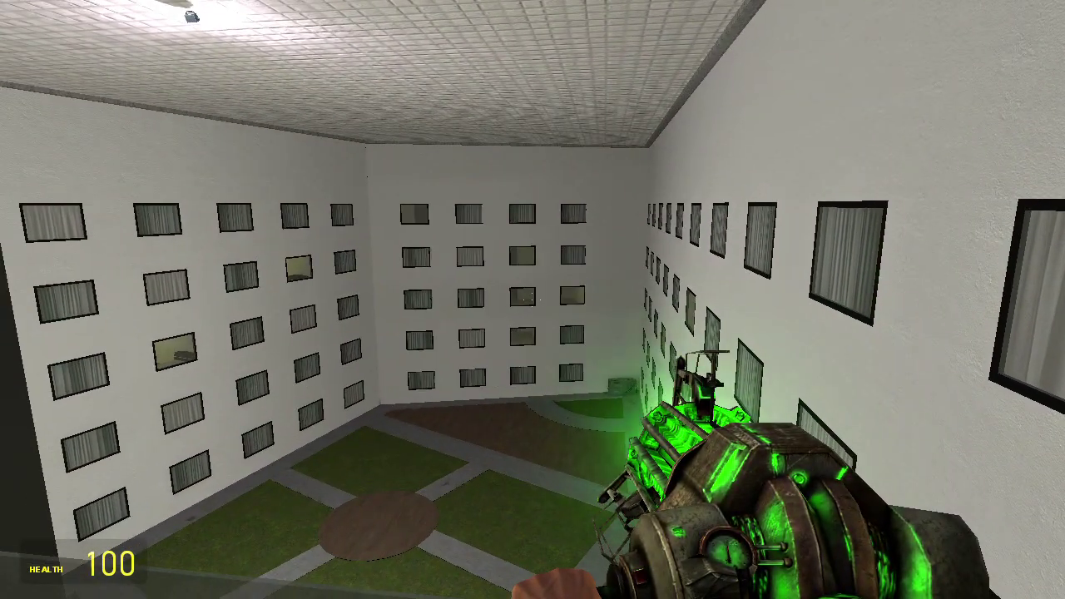
key(s)
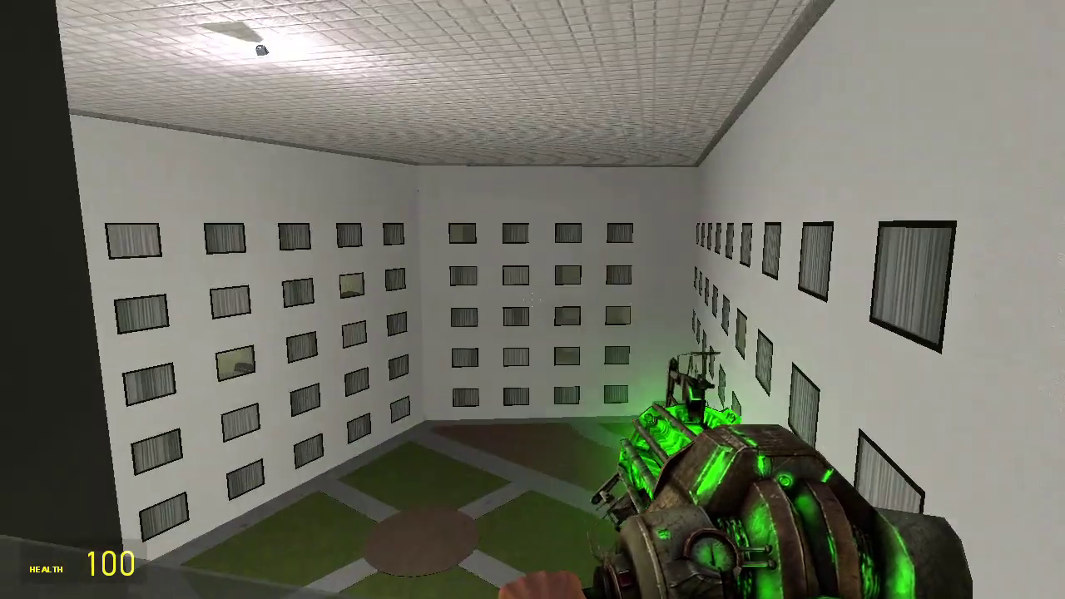
key(w)
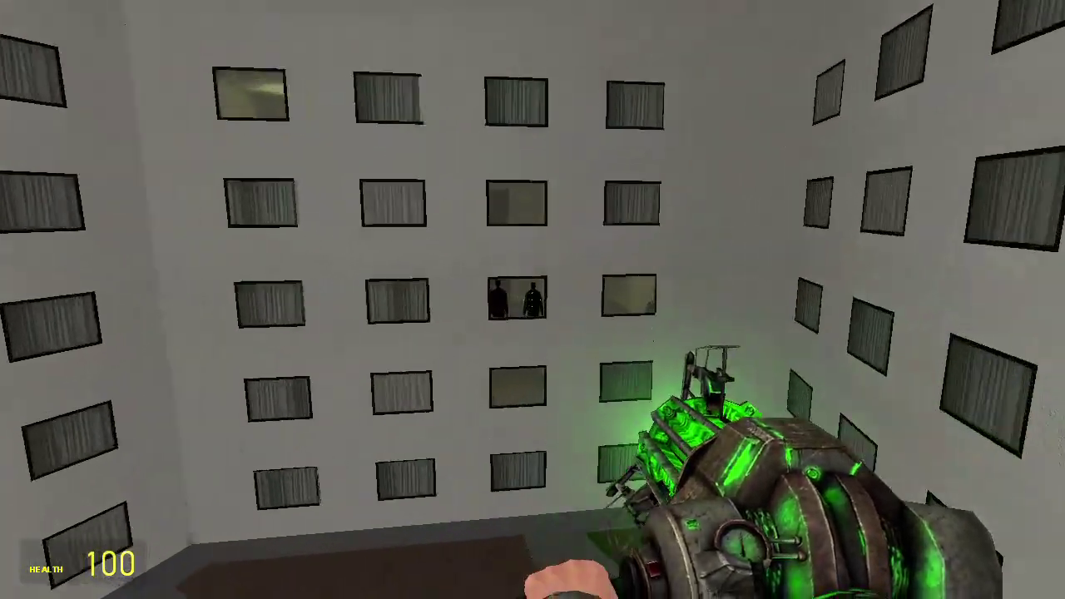
key(w)
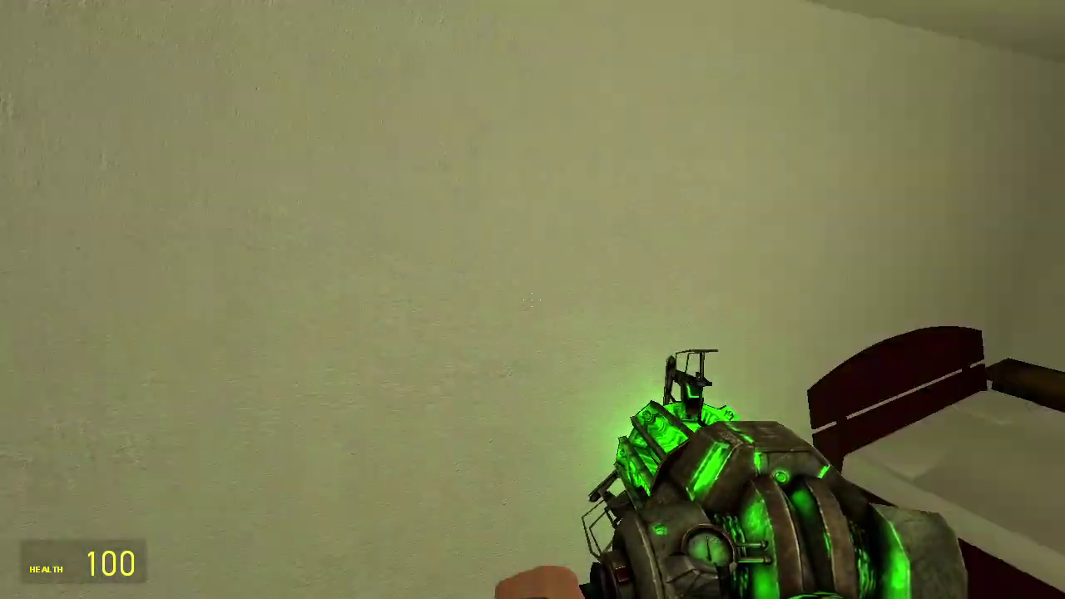
Equip the Render > Camera tool and place a camera in the bedroom facing the window
key(q)
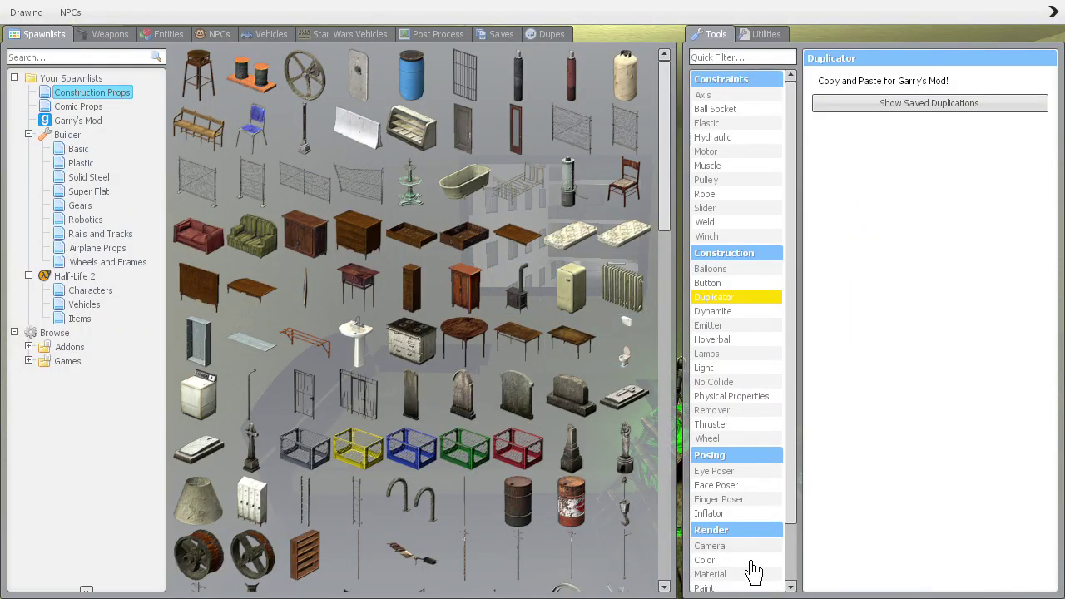
click(710, 546)
key(q)
click(533, 300)
Fly back out through the window and up behind the atrium glass
key(s)
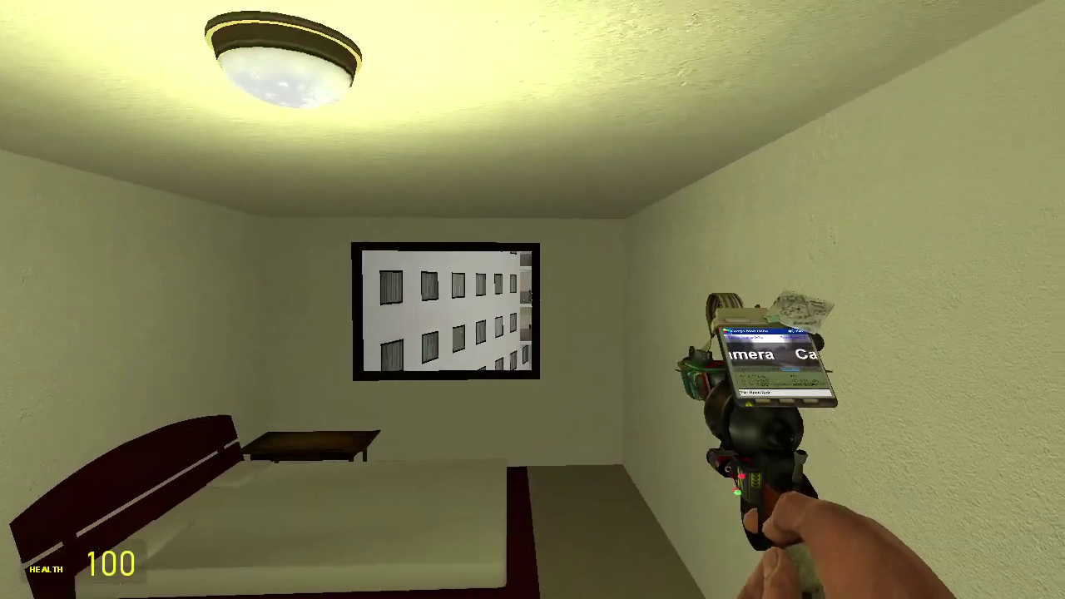
key(s)
key(w)
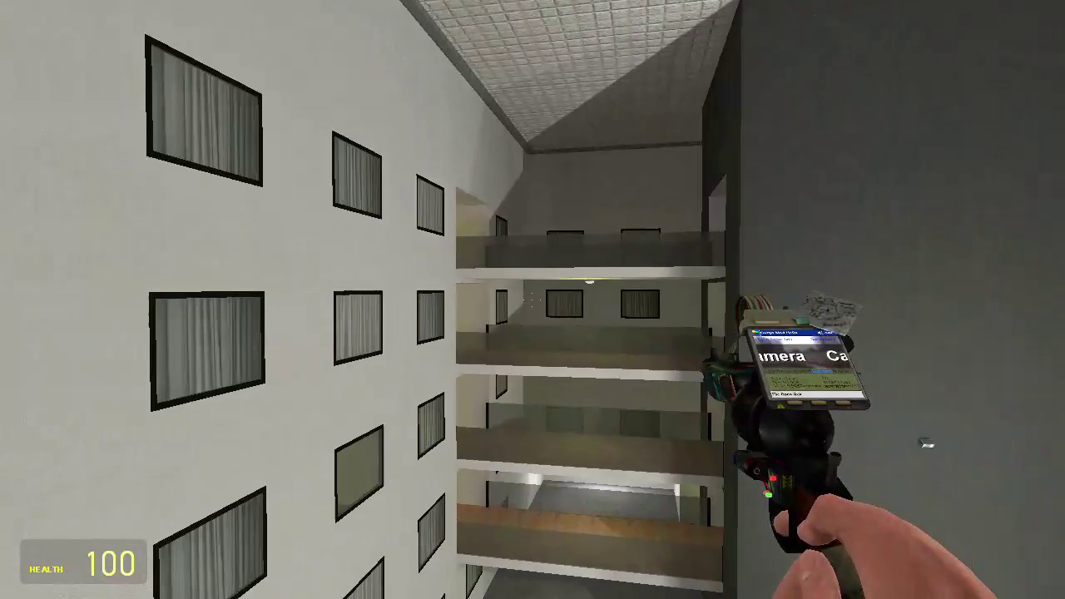
key(s)
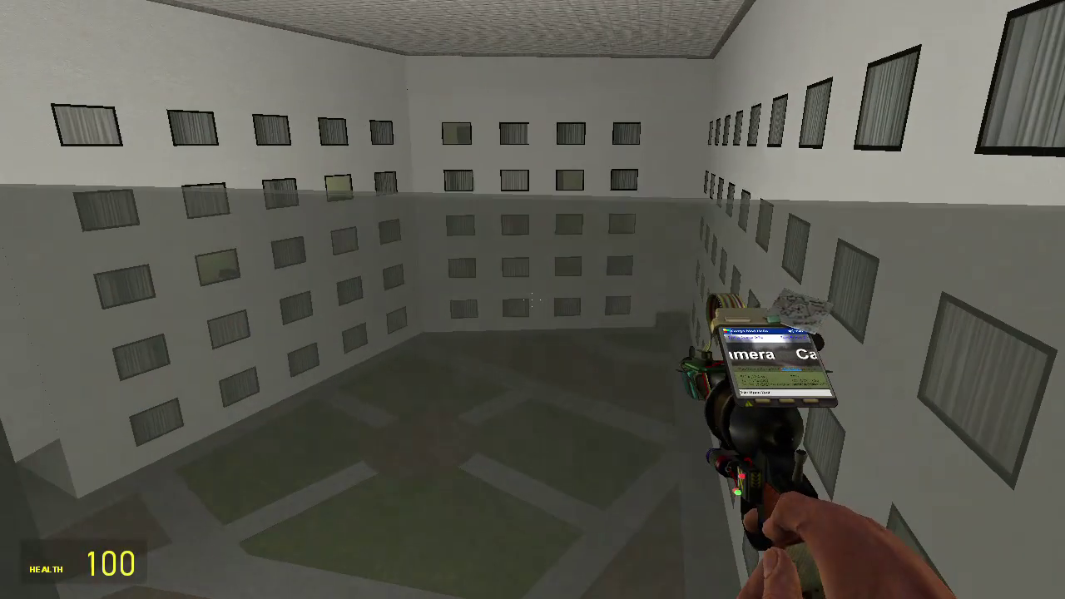
key(s)
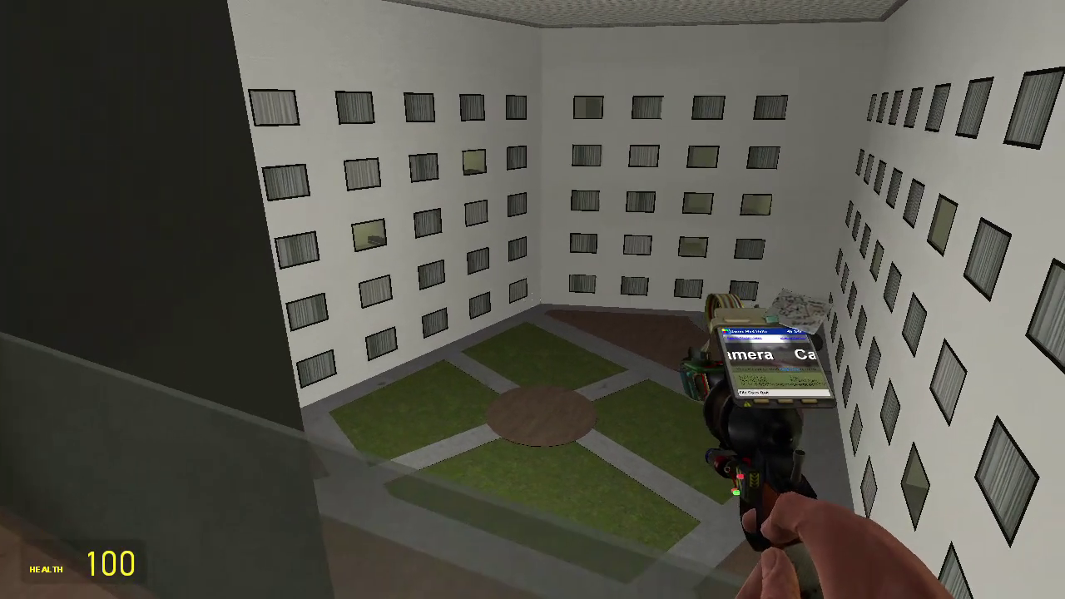
Toggle the bedroom camera view with numpad 0, then switch back to the Physics Gun
key(KP_0)
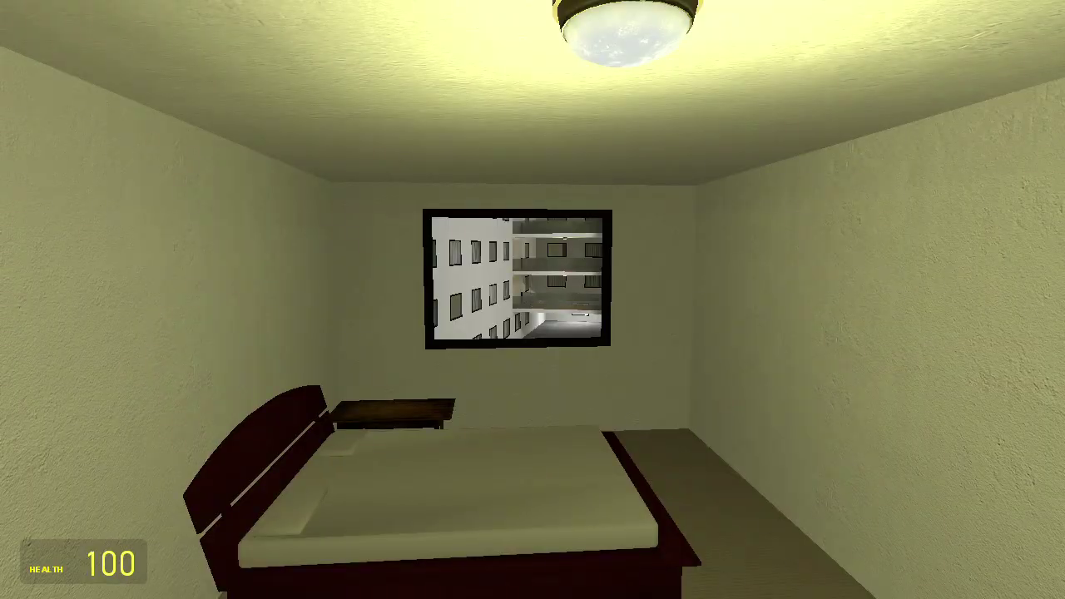
key(KP_0)
key(KP_0)
key(KP_0)
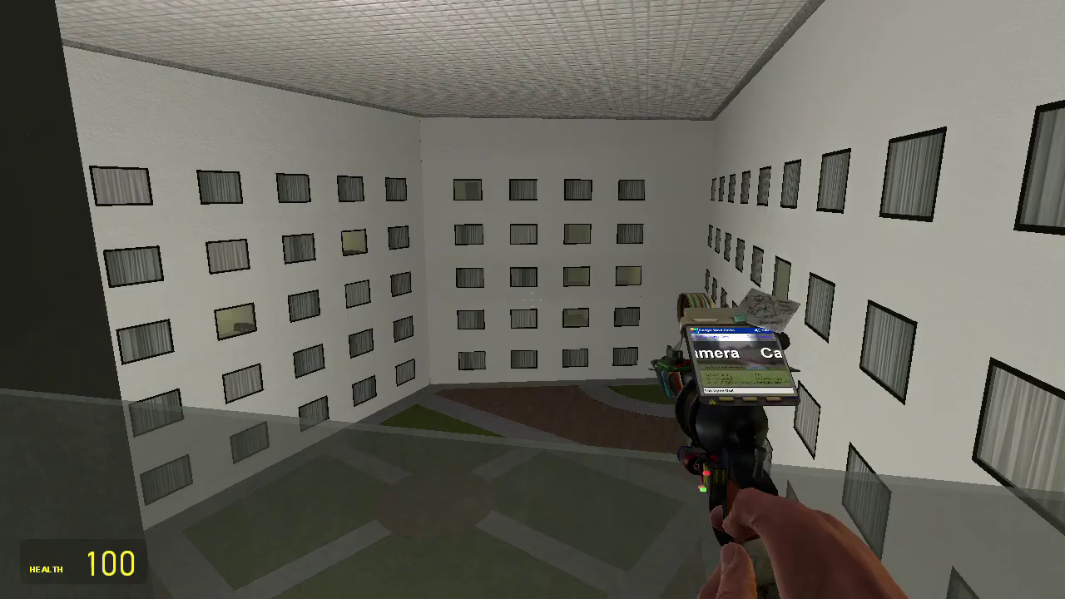
key(KP_0)
key(KP_0)
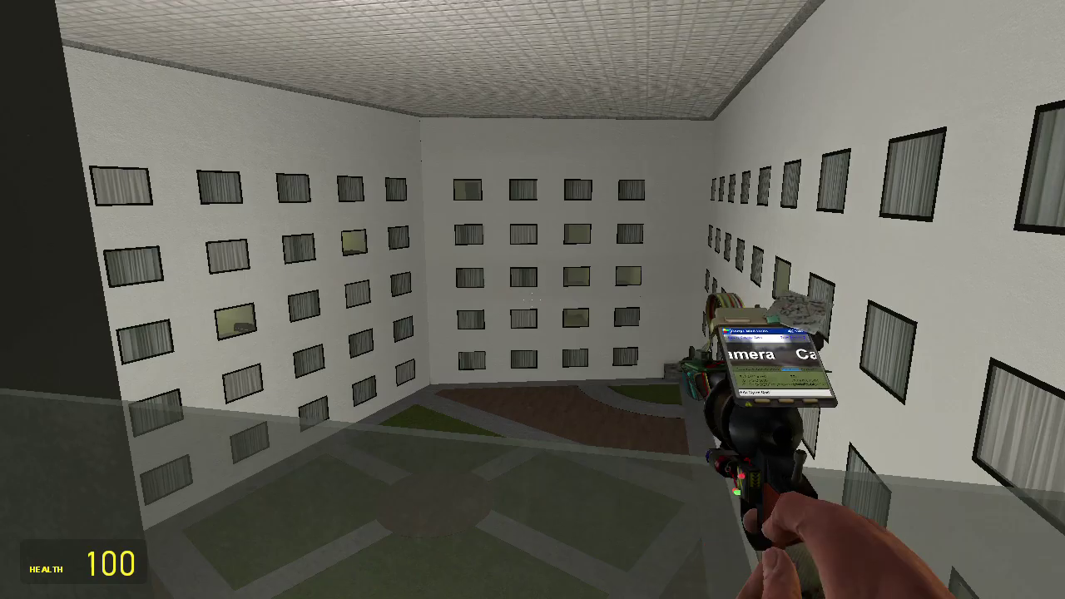
key(1)
key(1)
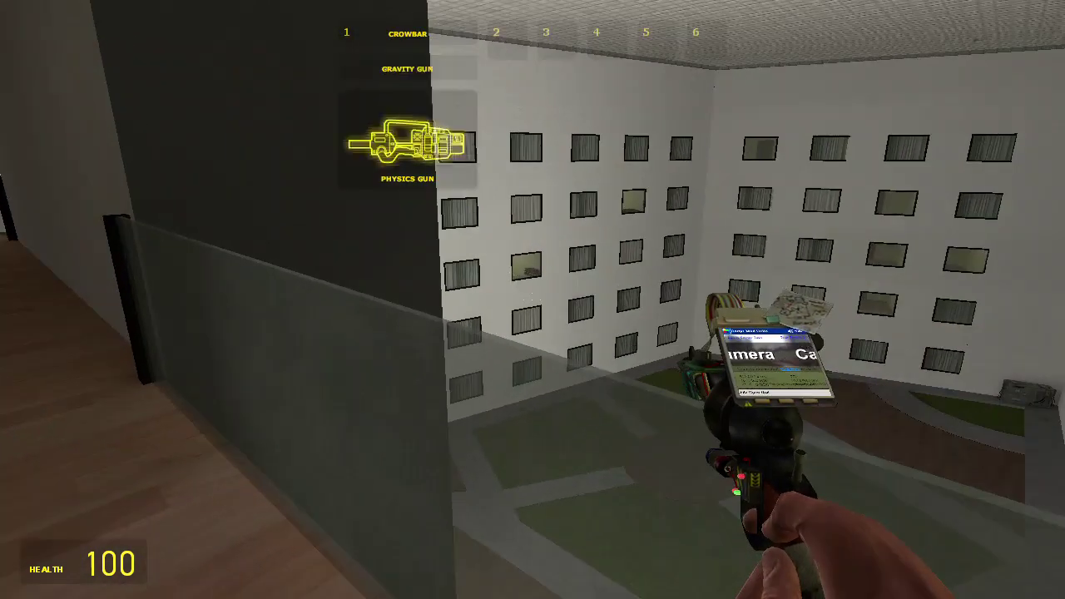
click(533, 299)
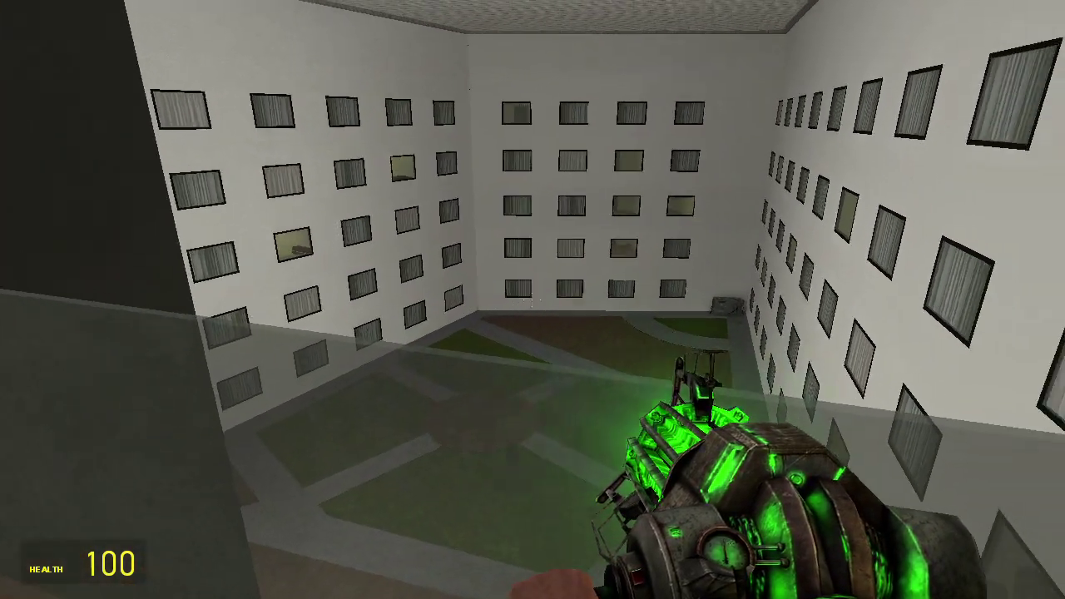